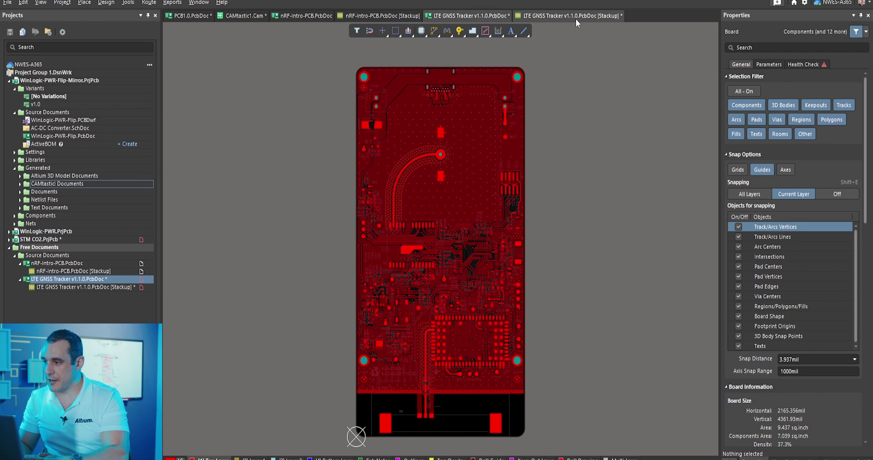
- Switch to the LTE GNSS Tracker's layer stackup document
left_click(576, 16)
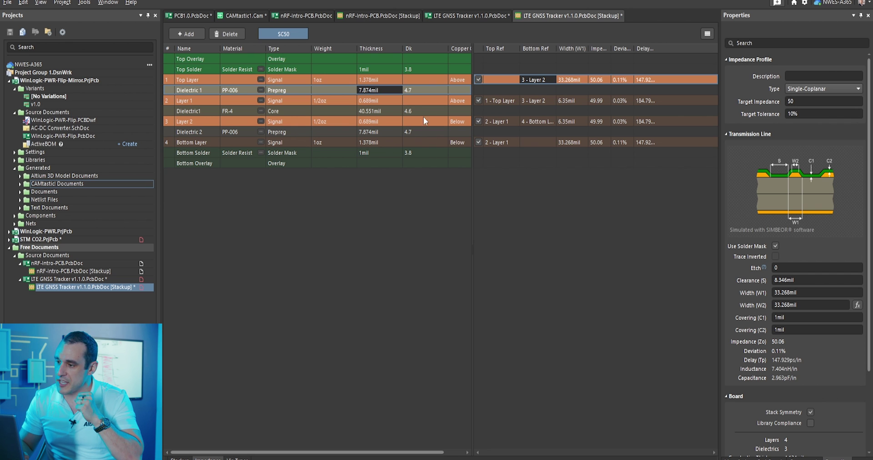
- Review the Top Layer copper, 7.874mil prepreg, Dielectric 2 and FR-4 core thicknesses
left_click(397, 110)
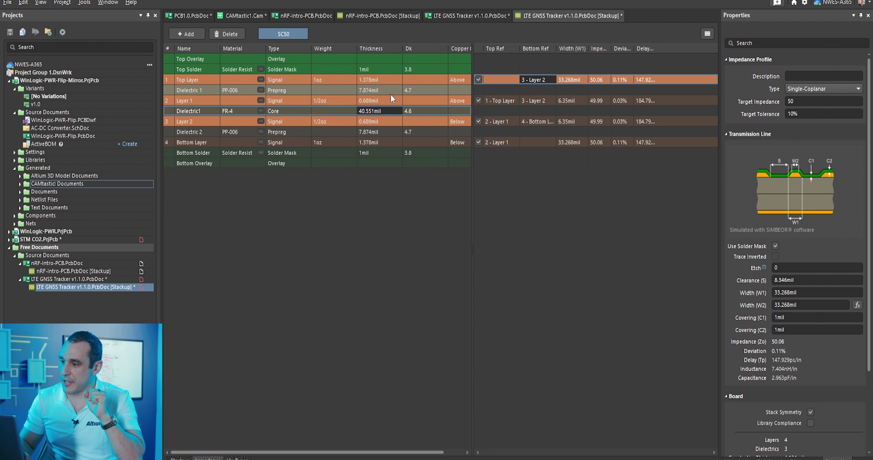
left_click(390, 91)
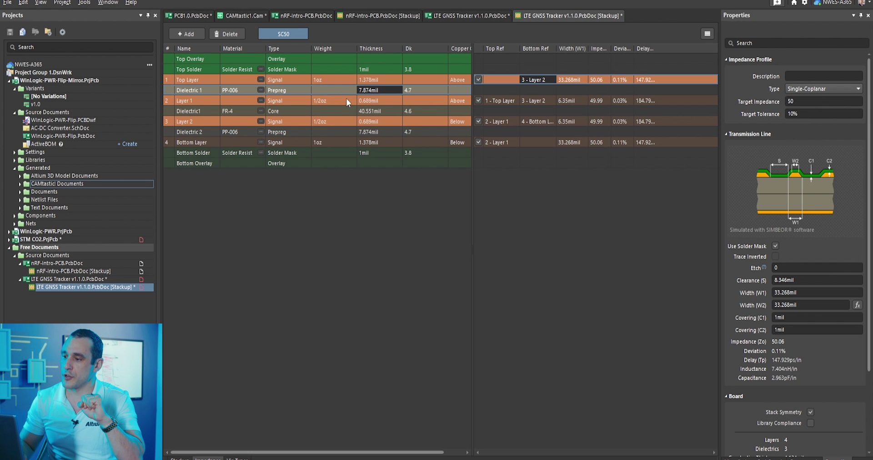
key("Up")
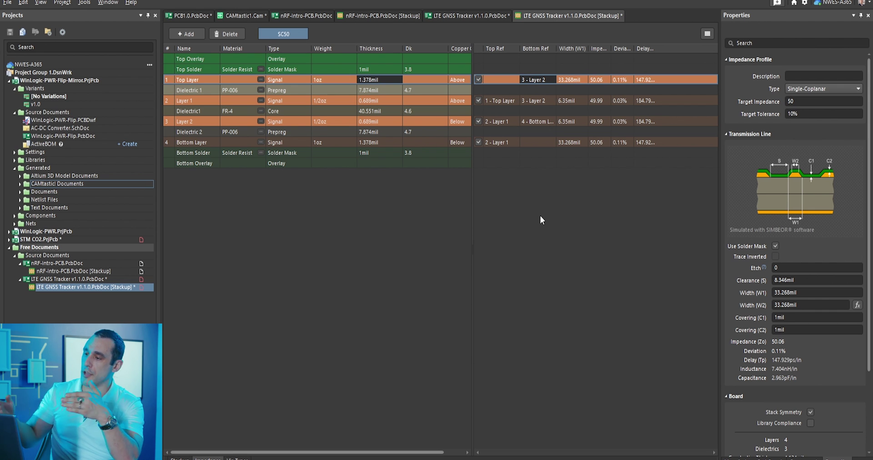
left_click(390, 90)
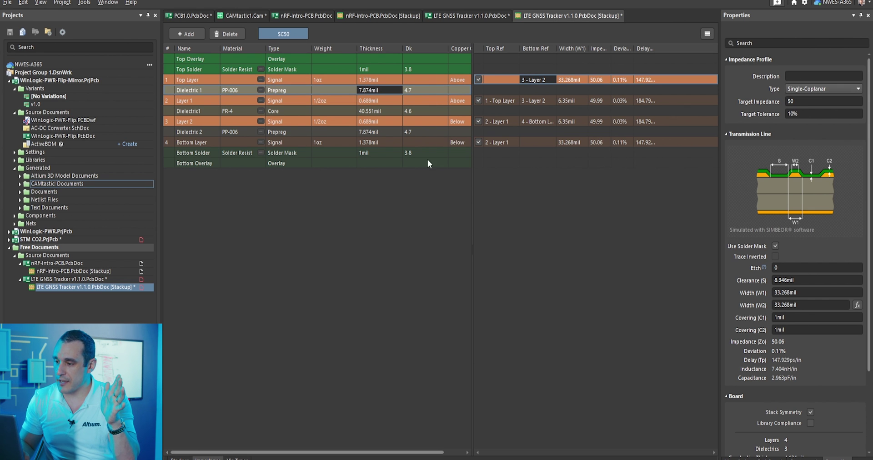
left_click(382, 134)
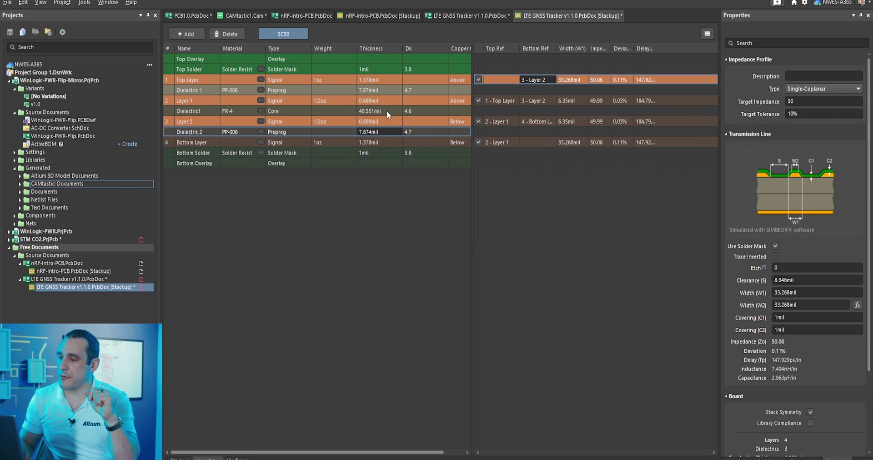
left_click(395, 81)
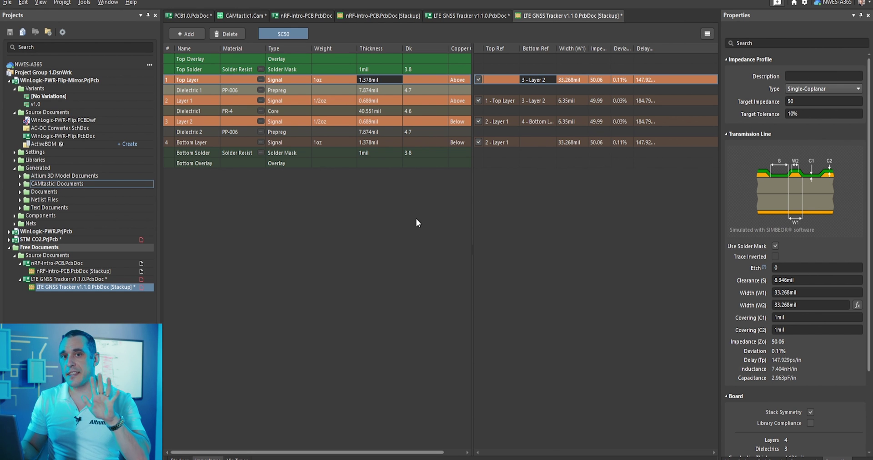
key("Tab")
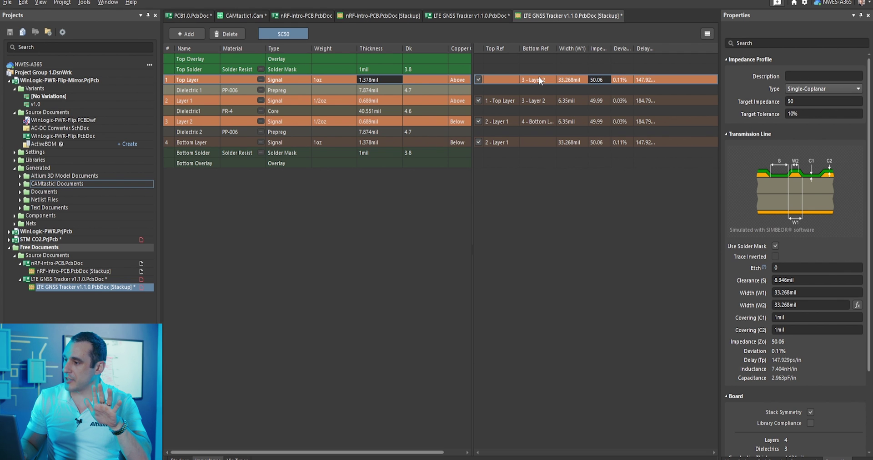
left_click(549, 81)
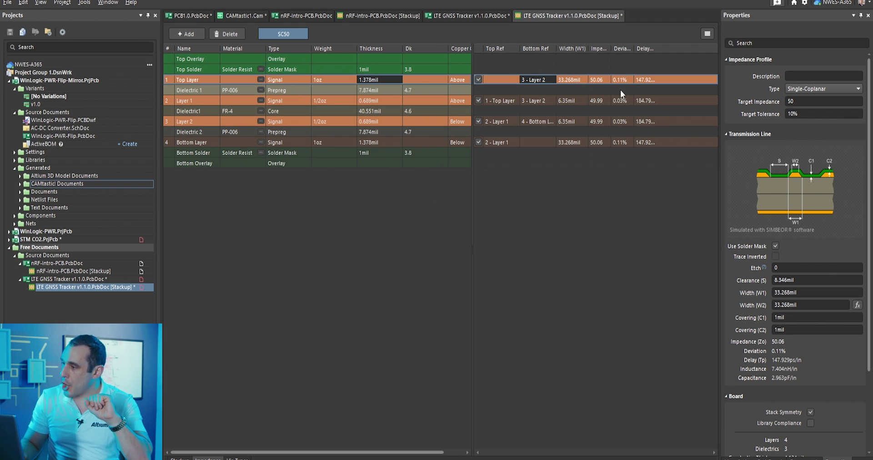
left_click(598, 81)
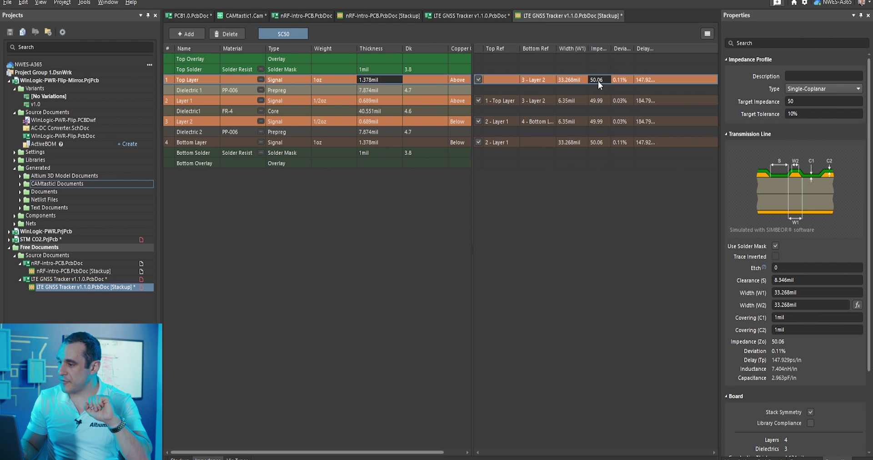
- Return to the tracker board layout and zoom in on the GPS_ANT antenna feed arc
left_click(463, 18)
right_click_drag(408, 162, 409, 229)
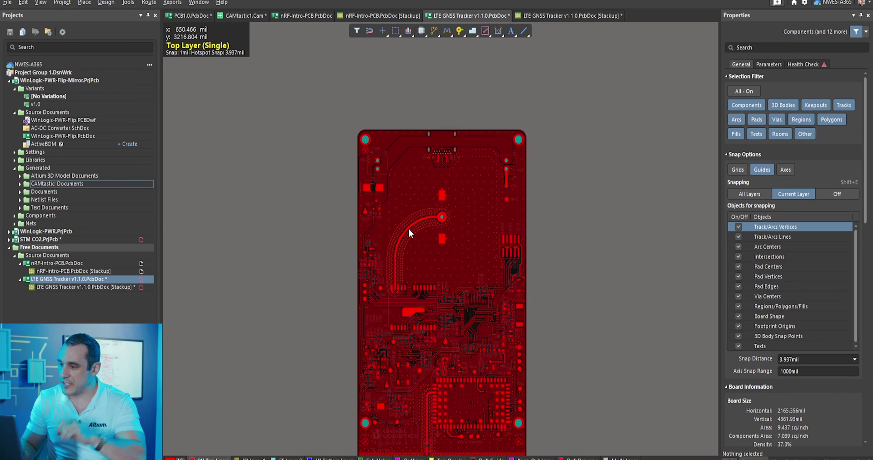
scroll(400, 274, "up", 5, "ctrl")
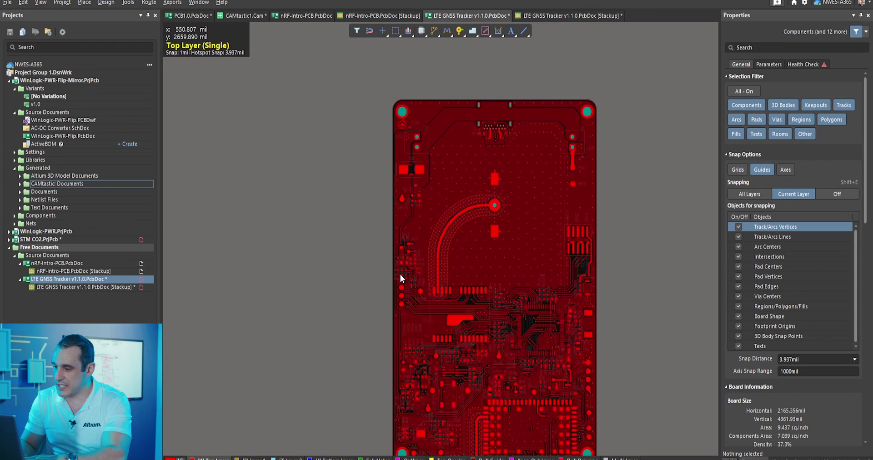
scroll(515, 360, "down", 3, "ctrl")
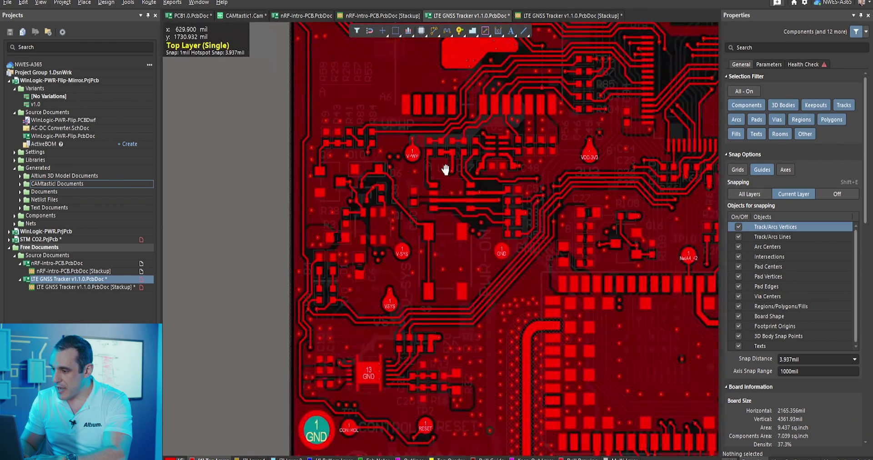
scroll(453, 274, "up", 3, "ctrl")
right_click_drag(453, 274, 402, 415)
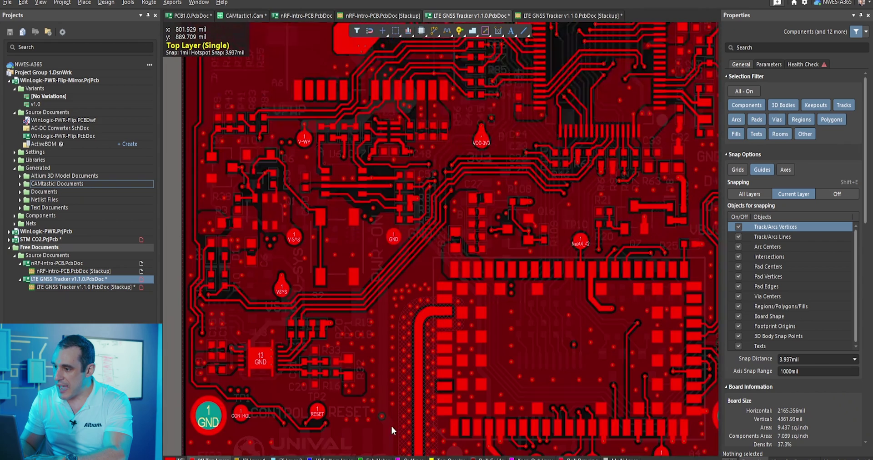
scroll(450, 211, "down", 2, "ctrl")
scroll(390, 353, "up", 5)
scroll(337, 236, "up", 4, "ctrl")
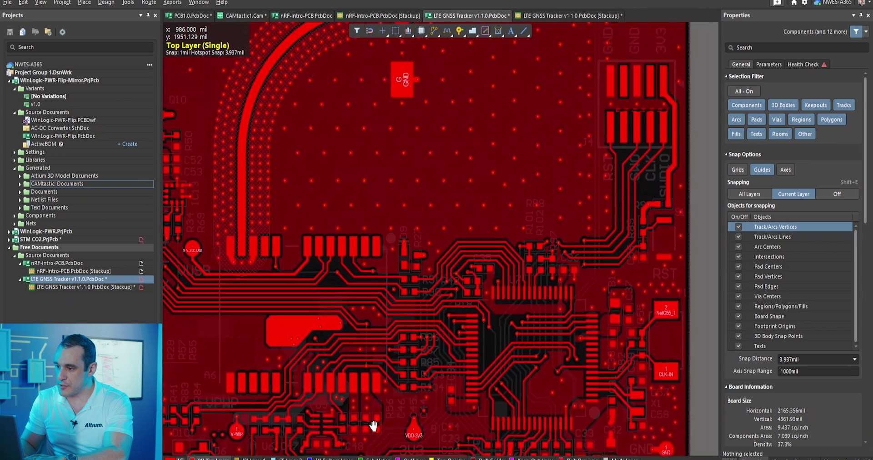
scroll(345, 353, "up", 3)
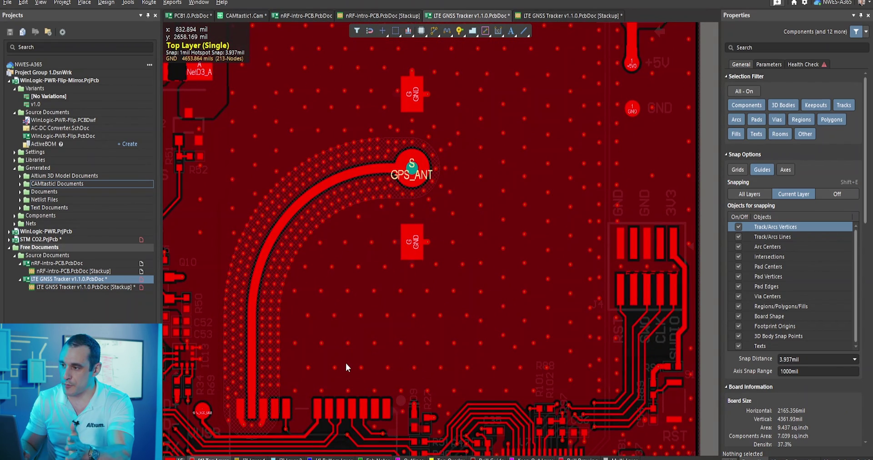
scroll(253, 402, "up", 3, "ctrl")
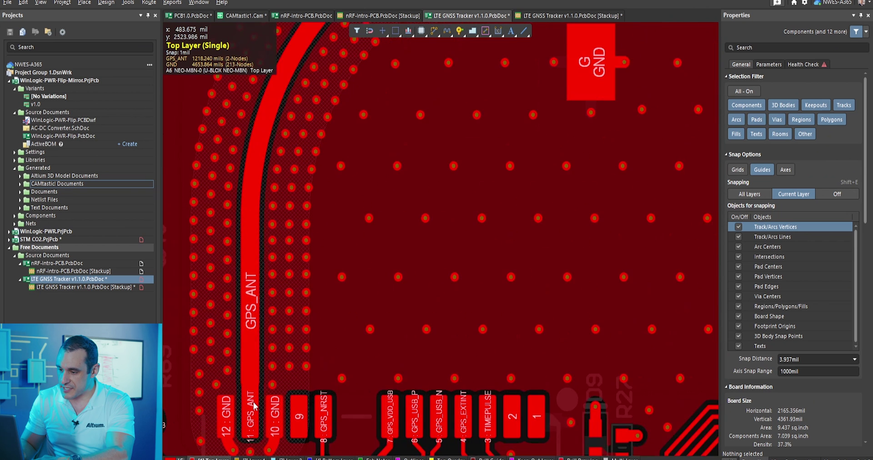
scroll(254, 404, "up", 3, "ctrl")
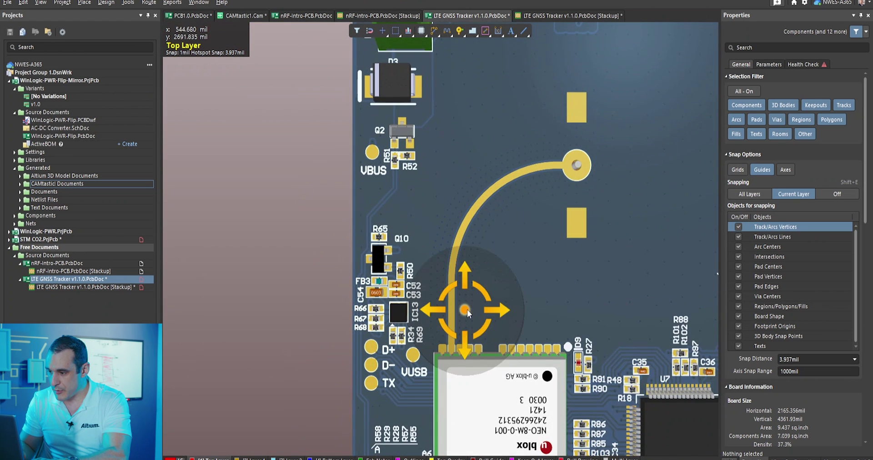
- View the top copper alone in single-layer mode, then the next copper layer, and return to the stackup
key("shift+s")
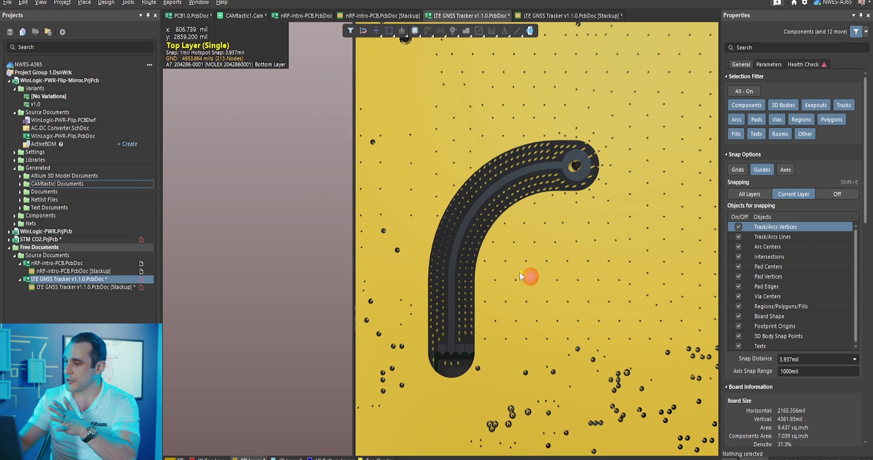
key("KP_Add")
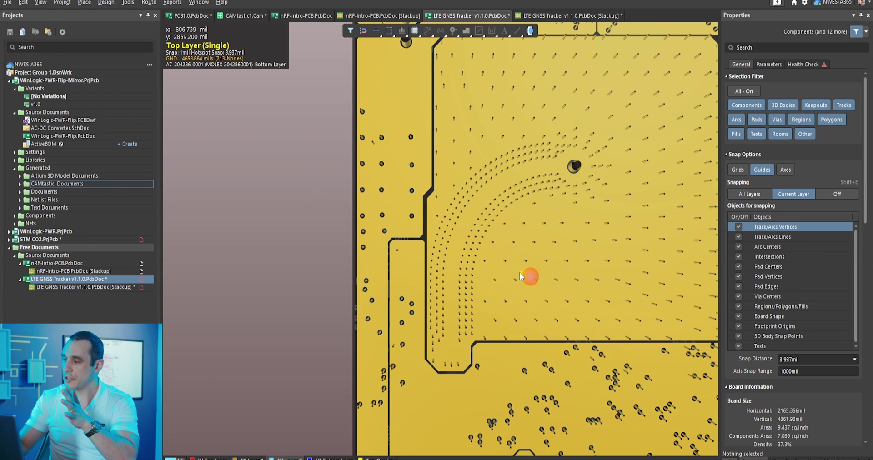
left_click(561, 15)
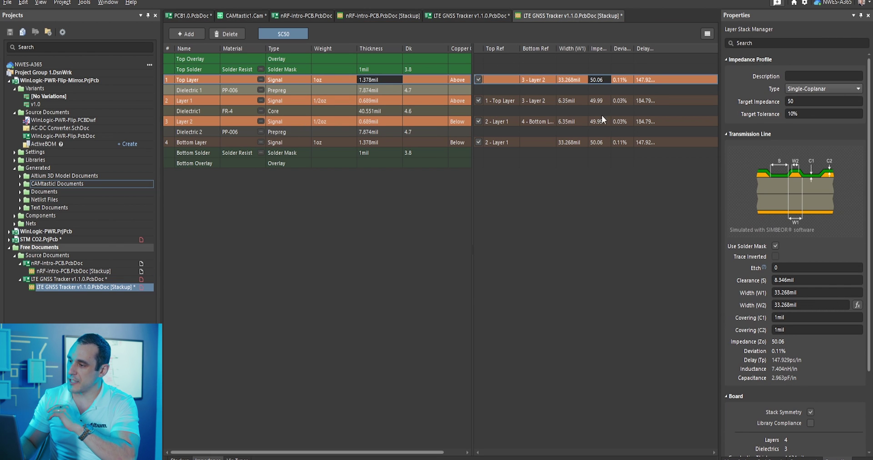
- Check the top trace's Layer 2 reference, 33.268mil width and 8.346mil coplanar clearance
left_click(538, 81)
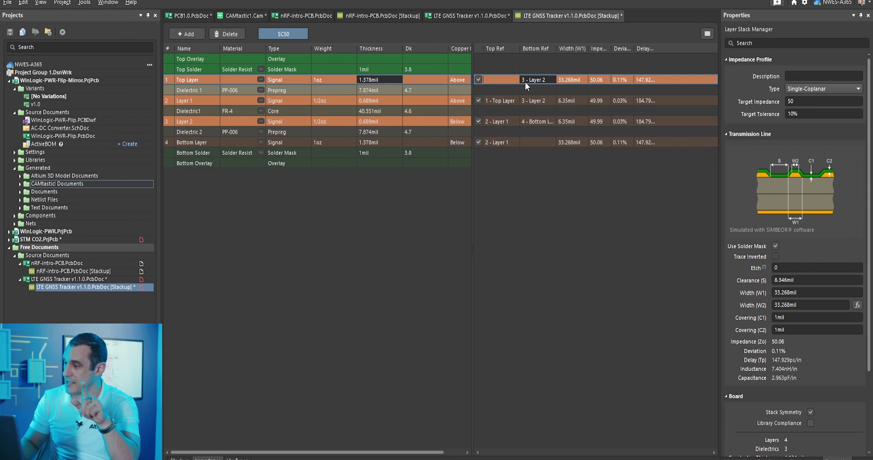
left_click(580, 80)
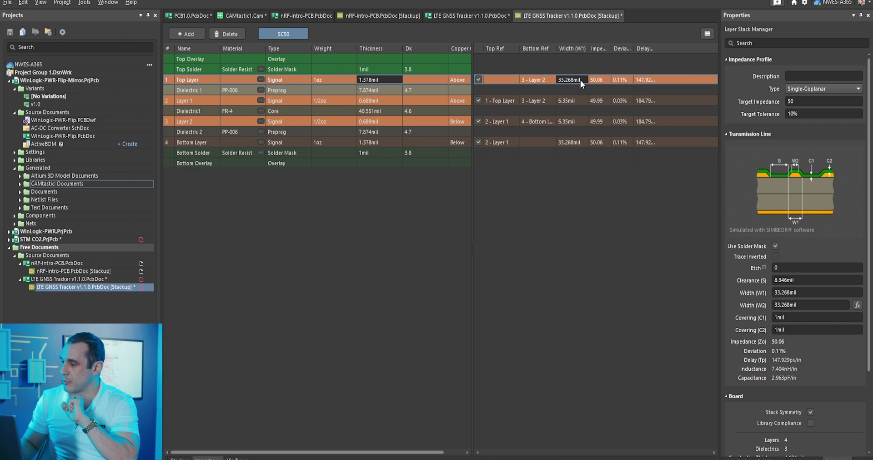
left_click(814, 279)
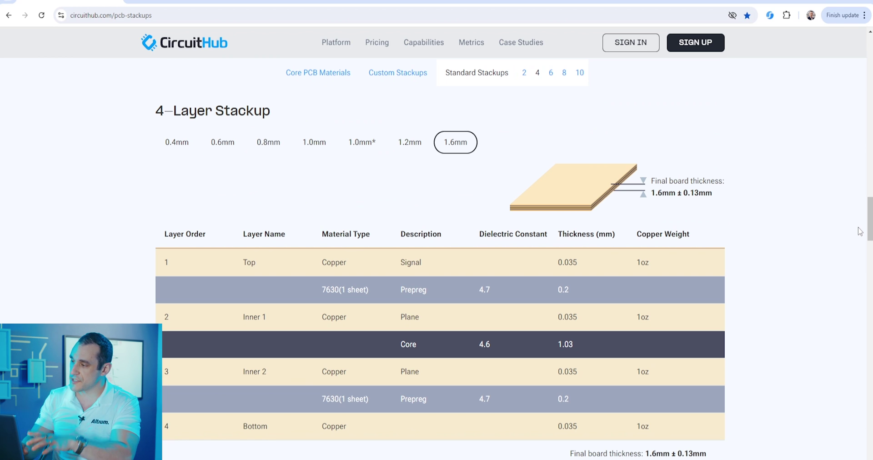
- Scroll to CircuitHub's core material headings and highlight the TG130-135 and TG170 ratings
left_click_drag(870, 219, 869, 113)
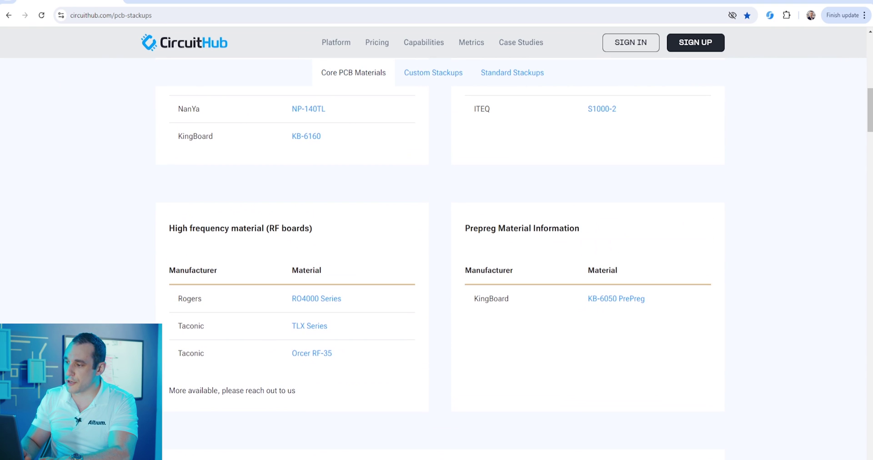
left_click_drag(870, 123, 870, 117)
scroll(620, 141, "up", 1)
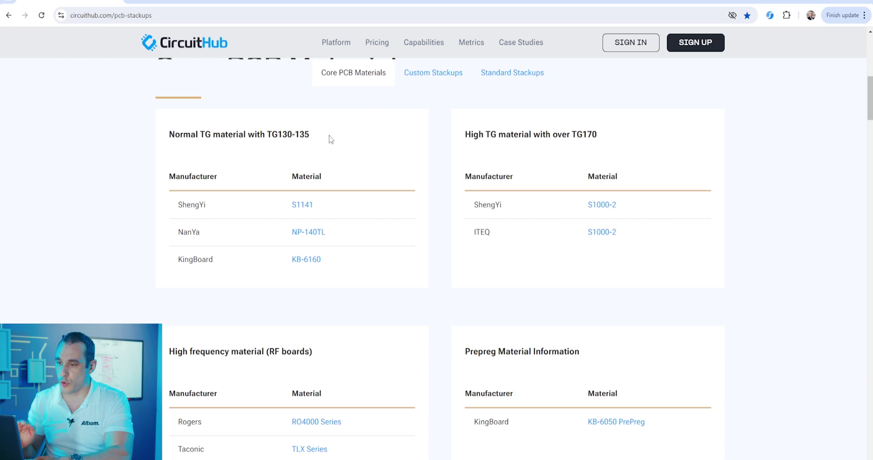
left_click_drag(310, 134, 268, 135)
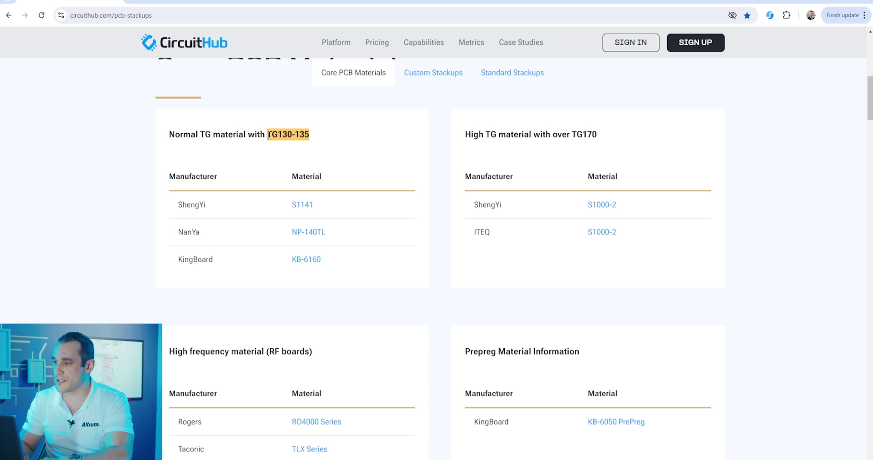
left_click(616, 138)
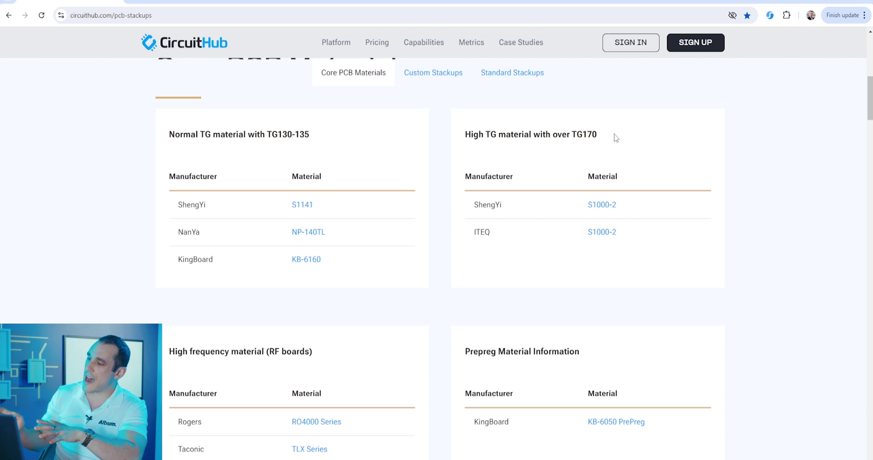
left_click_drag(616, 138, 572, 134)
left_click(641, 149)
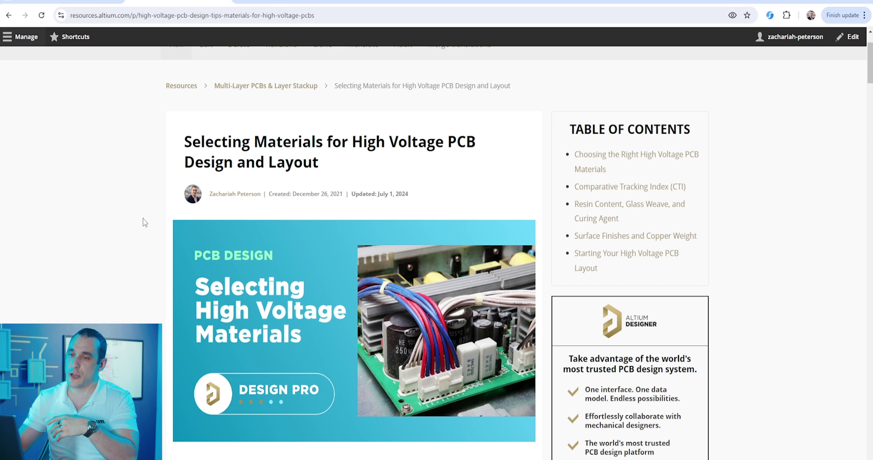
- Scroll the article to the CTI table listing PLC 0 to PLC 5 voltage categories
scroll(144, 222, "down", 20)
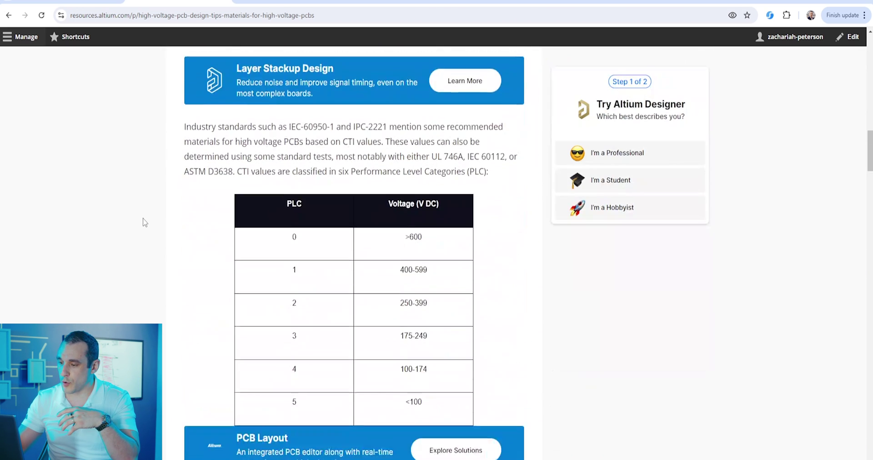
scroll(144, 222, "down", 3)
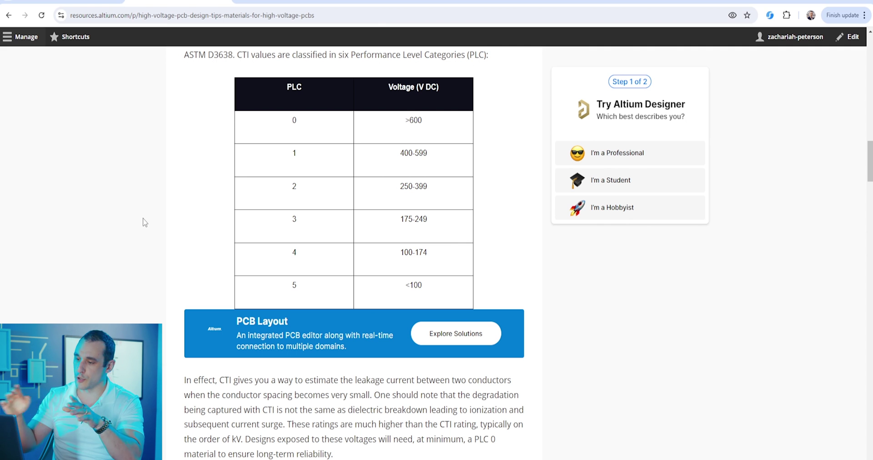
scroll(166, 218, "up", 1)
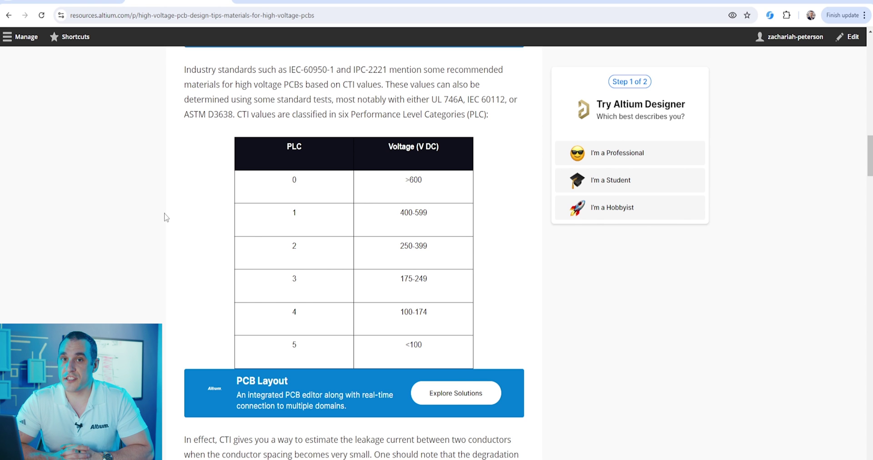
- Scroll to the Wall to Wall Gap % Failure chart comparing High Tg FR4 and IS410
scroll(166, 217, "down", 15)
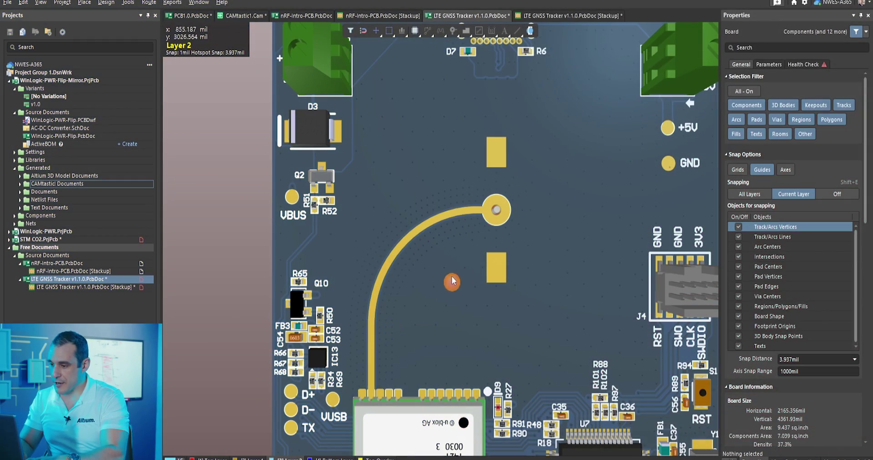
- Show only Top Layer copper and zoom onto the GPS_ANT track and its GND via fence
key("shift+s")
scroll(360, 315, "up", 4, "ctrl")
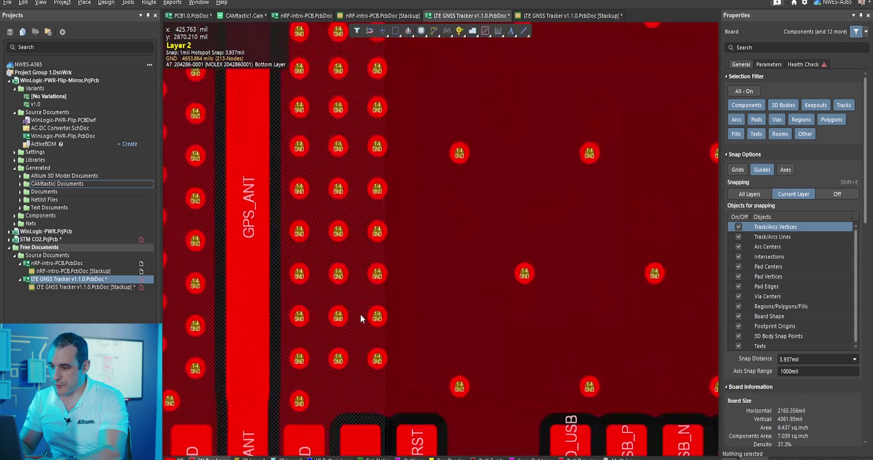
scroll(259, 430, "down", 2, "ctrl")
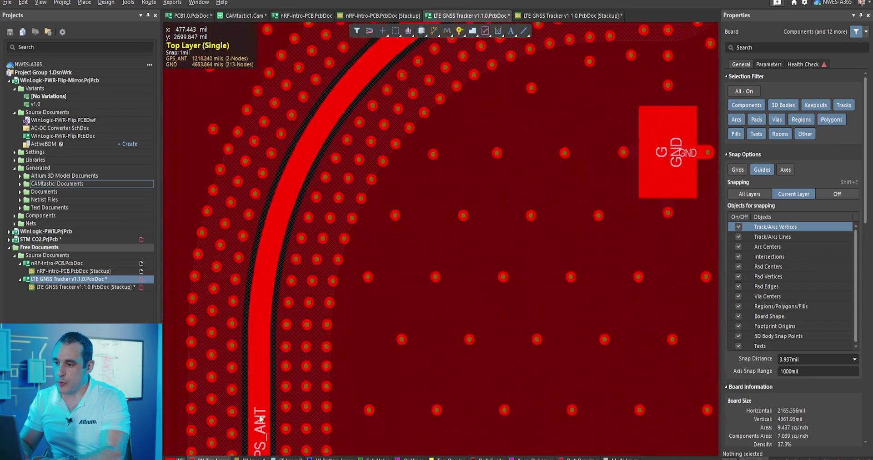
scroll(260, 420, "down", 3, "ctrl")
scroll(207, 407, "up", 1, "ctrl")
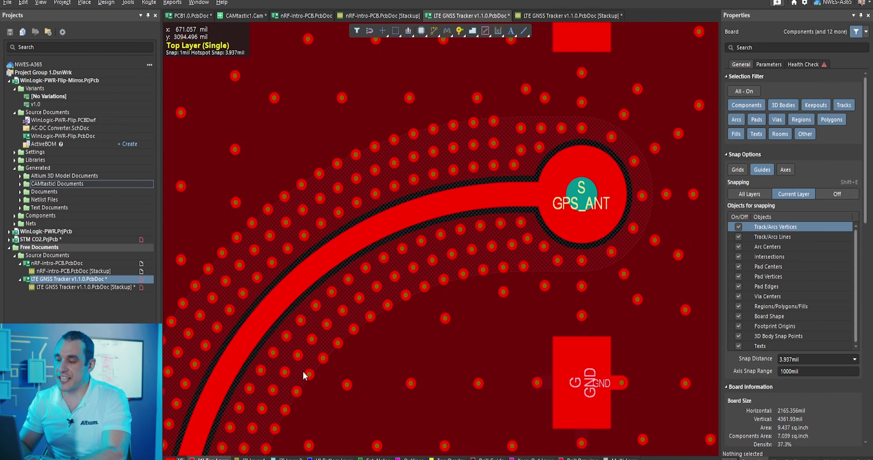
- Step from Layer 1 to the bottom in 3D, open View Configuration, and switch to nRF-intro-PCB.PcbDoc
key("3")
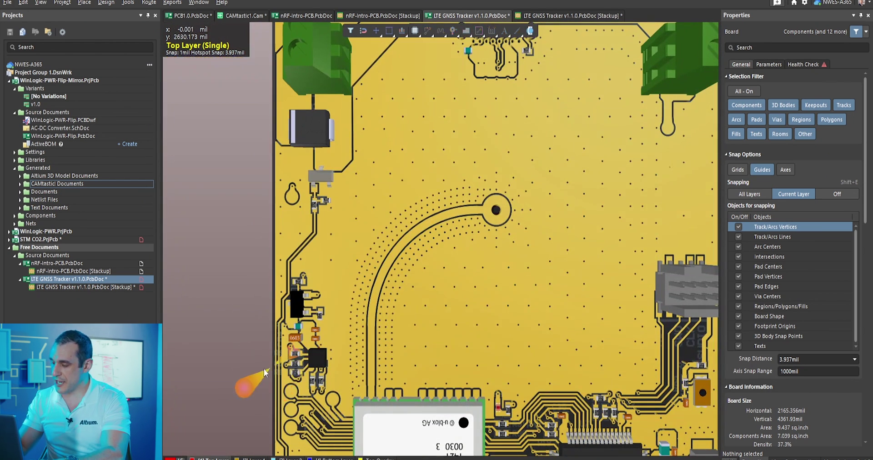
key("KP_Add")
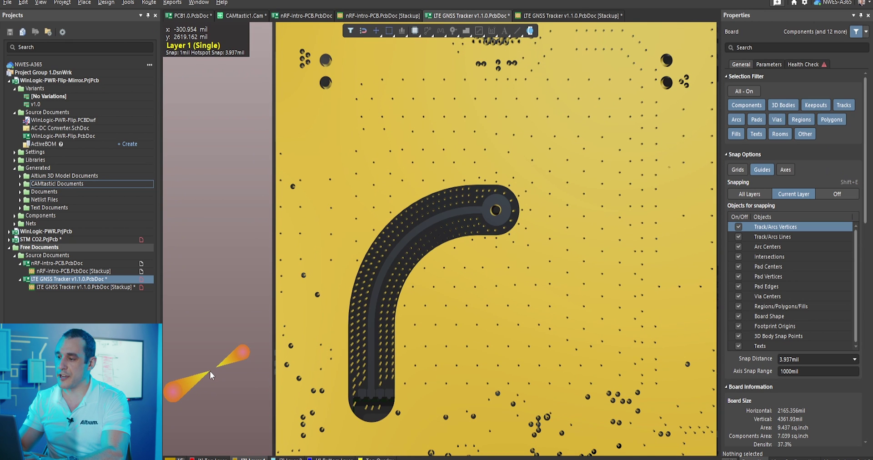
key("KP_Add")
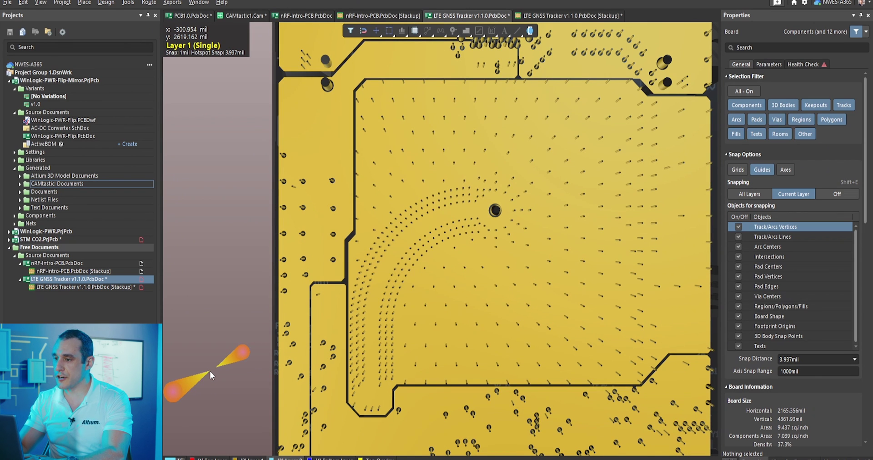
key("KP_Add")
key("KP_Add")
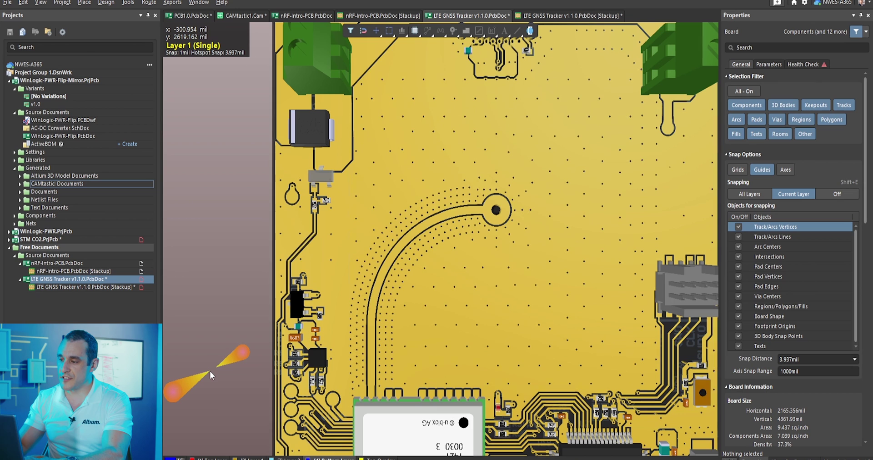
key("KP_Add")
scroll(209, 371, "up", 4, "ctrl")
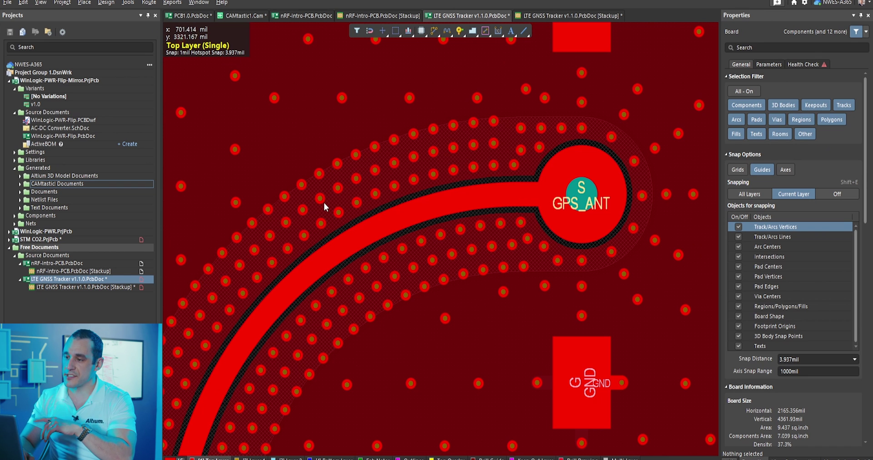
key("l")
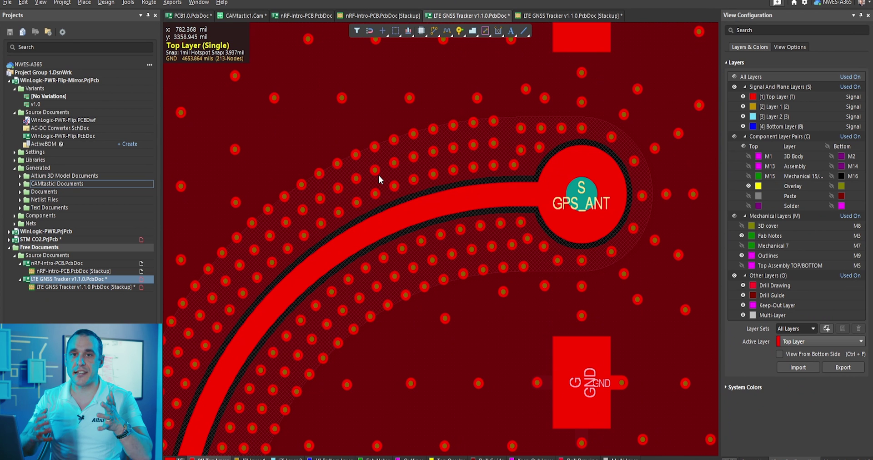
left_click(304, 16)
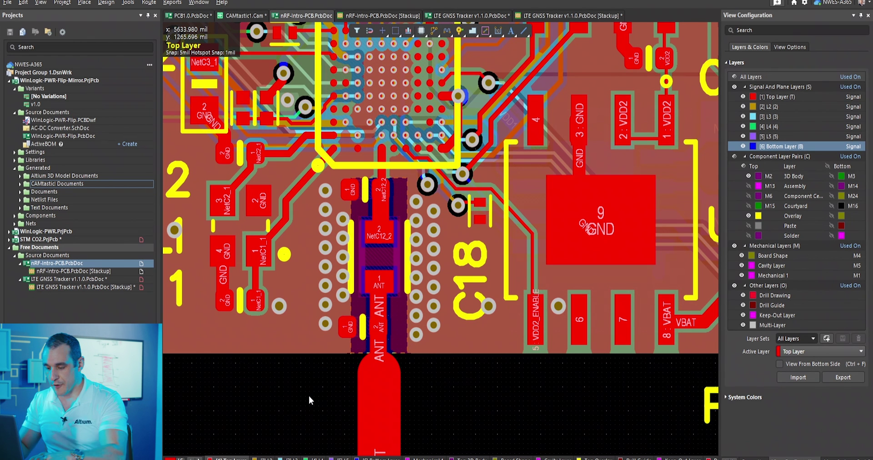
key("3")
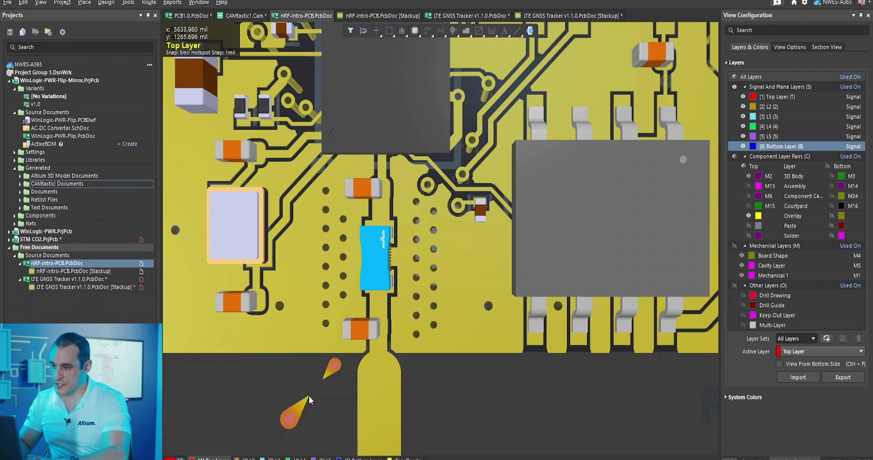
key("shift+s")
key("KP_Add")
key("KP_Add")
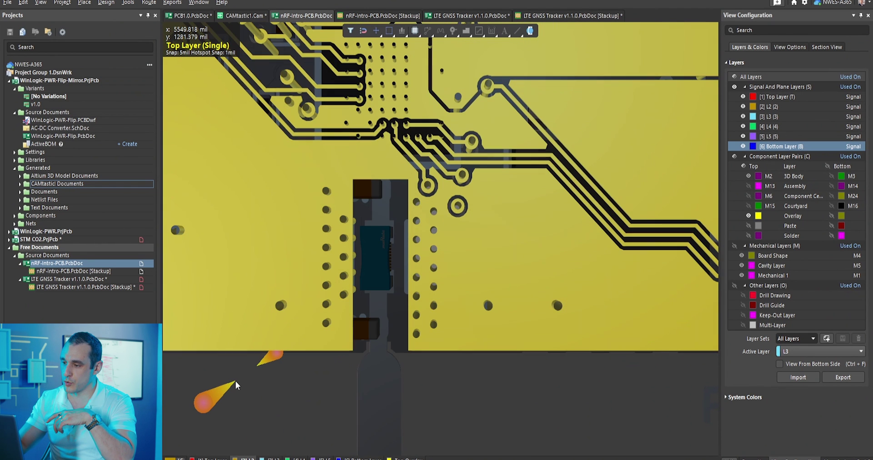
key("KP_Add")
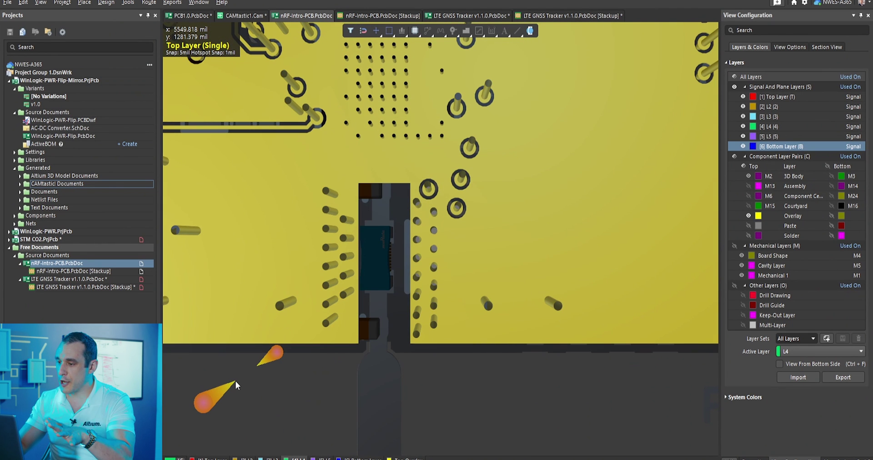
key("KP_Add")
key("KP_Add")
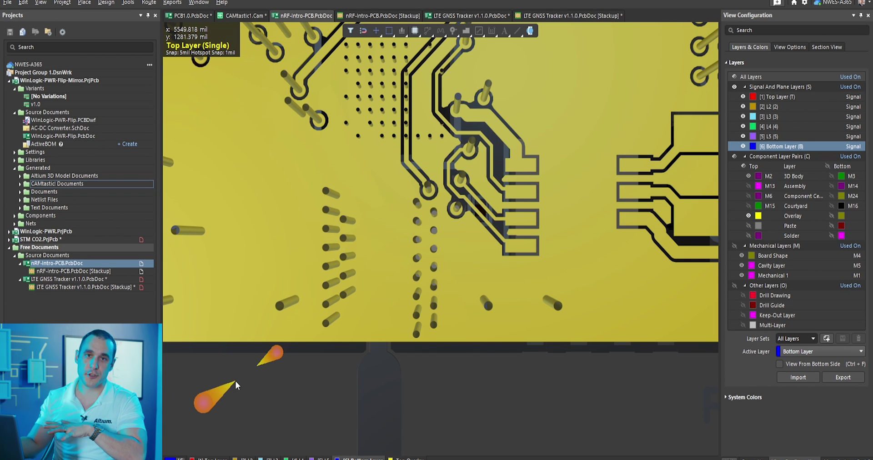
key("2")
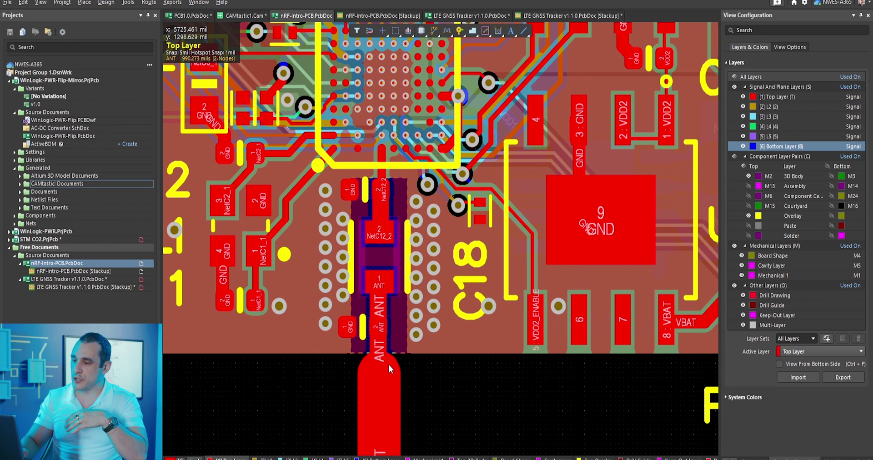
- Zoom in on the ANT / NetC12_2 matching pads and the surrounding GND stitching vias
scroll(403, 326, "up", 2, "ctrl")
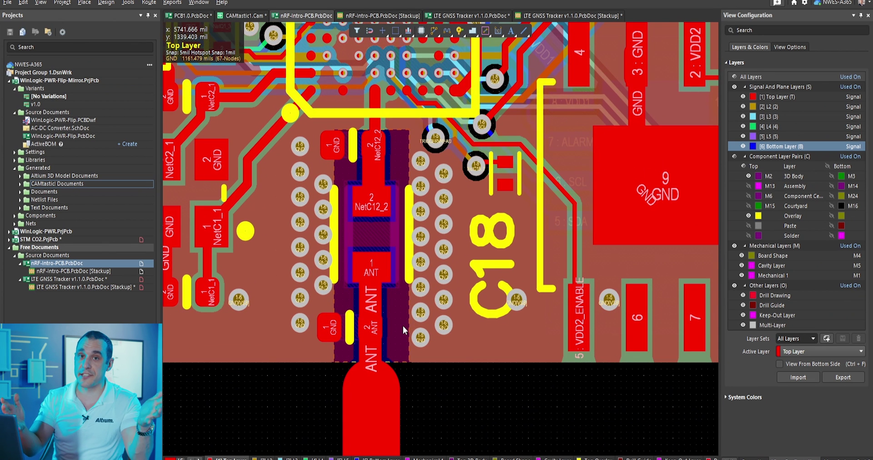
scroll(359, 247, "up", 1, "ctrl")
scroll(358, 248, "up", 1, "ctrl")
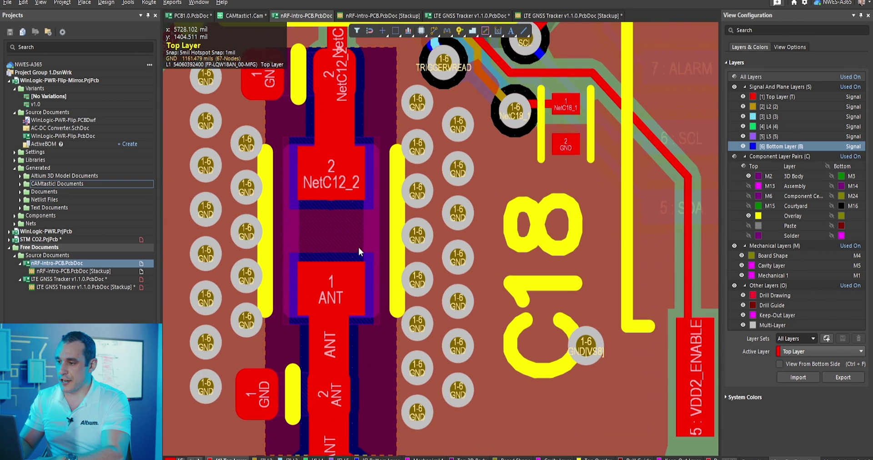
scroll(361, 248, "up", 1, "ctrl")
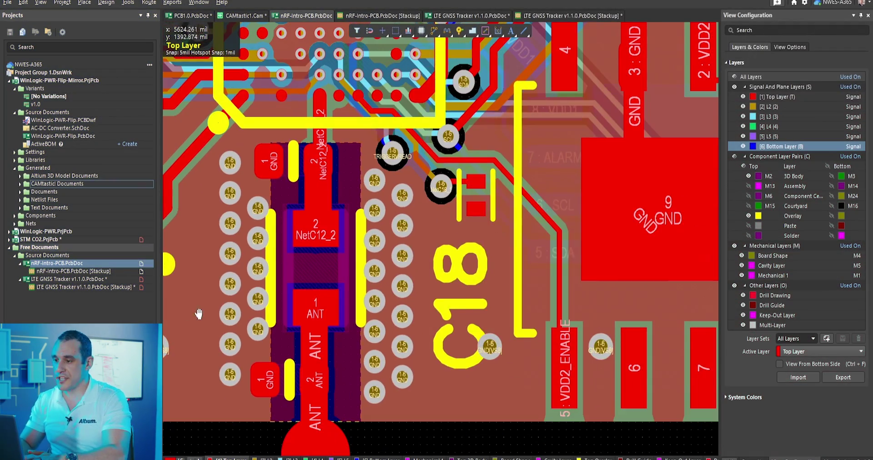
- Pan and zoom out to show the chip above the fenced ANT feed and the C18 area
right_click_drag(198, 314, 282, 317)
scroll(282, 317, "down", 2, "ctrl")
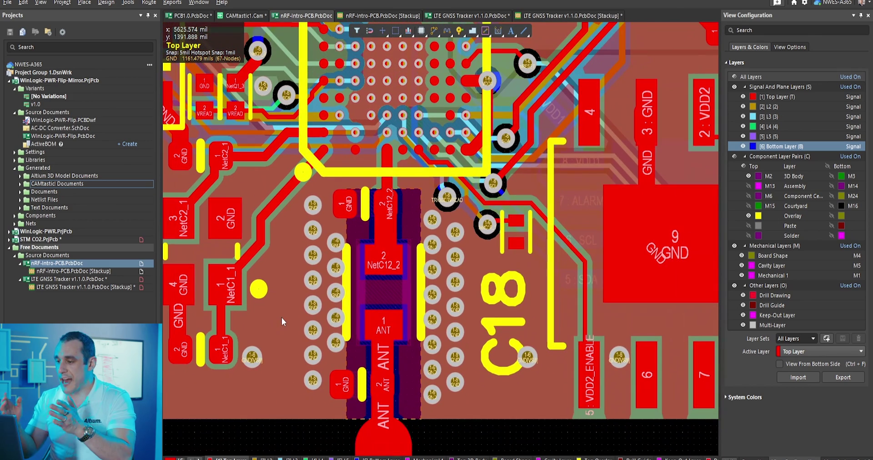